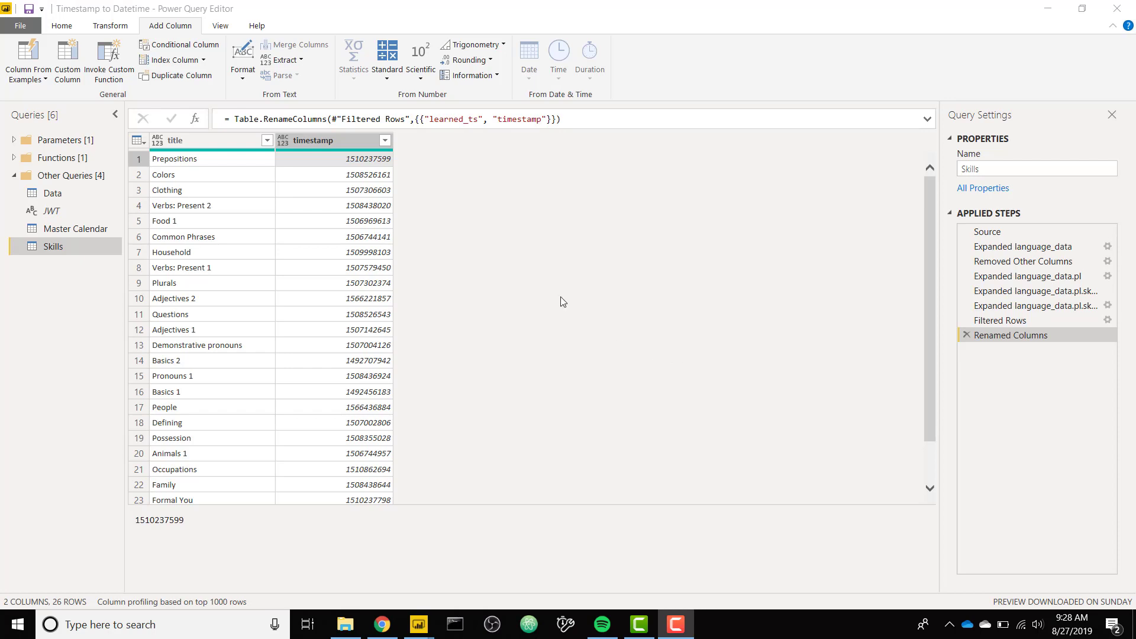
Inspect the full timestamp value of the first row, Prepositions, in the Skills query.
{"action": "left_click", "coordinate": [358, 160]}
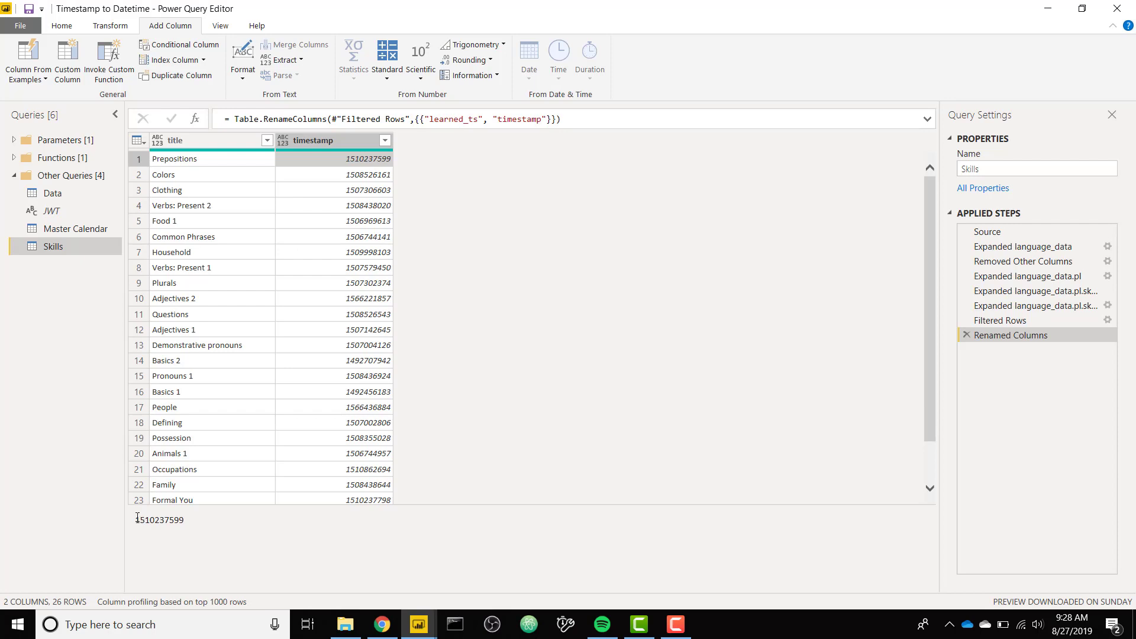
{"action": "left_click_drag", "start_coordinate": [138, 519], "coordinate": [195, 523]}
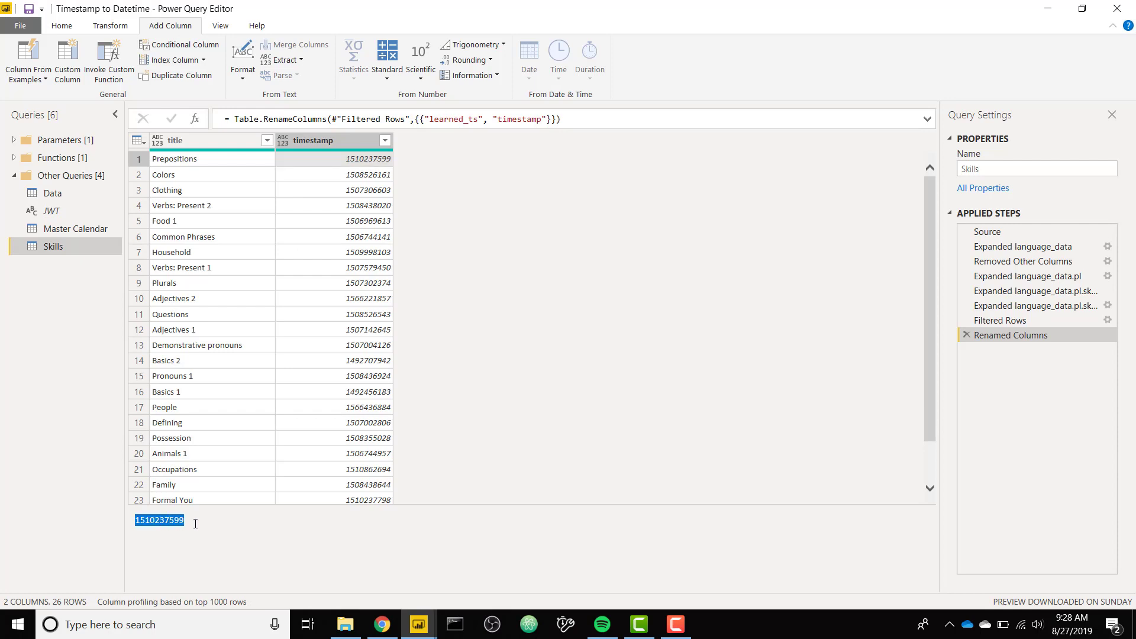
{"action": "left_click", "coordinate": [208, 523]}
Add a custom column named datetime to the Skills query with the formula #datetime(1970,1,1,0,0,0).
{"action": "left_click", "coordinate": [347, 143]}
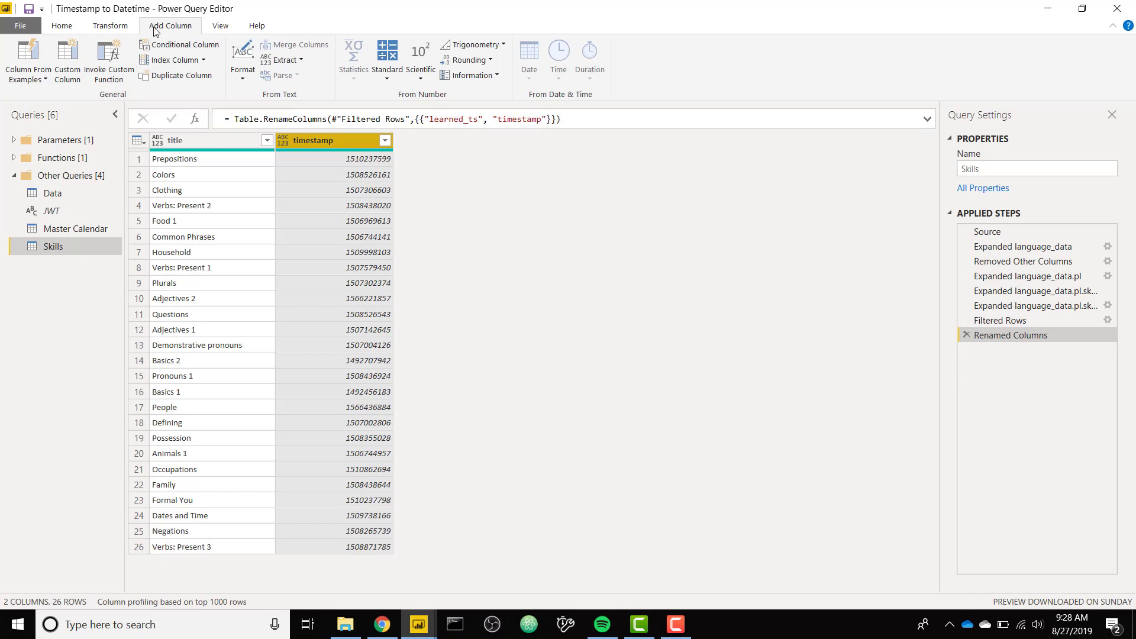
{"action": "left_click", "coordinate": [66, 56]}
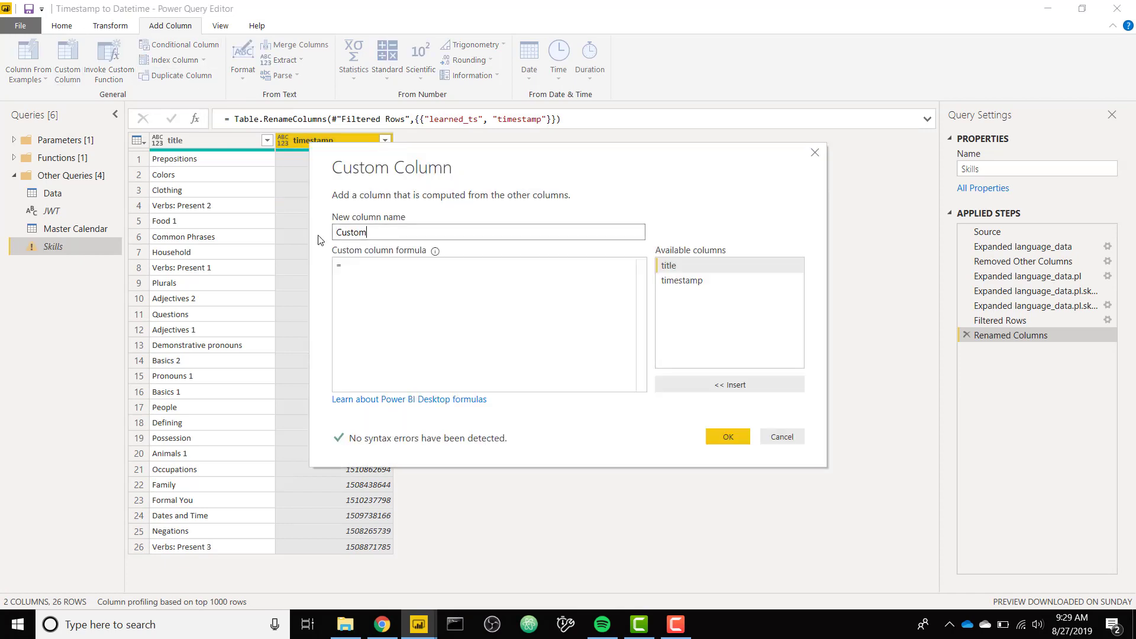
{"action": "type", "text": "datetime"}
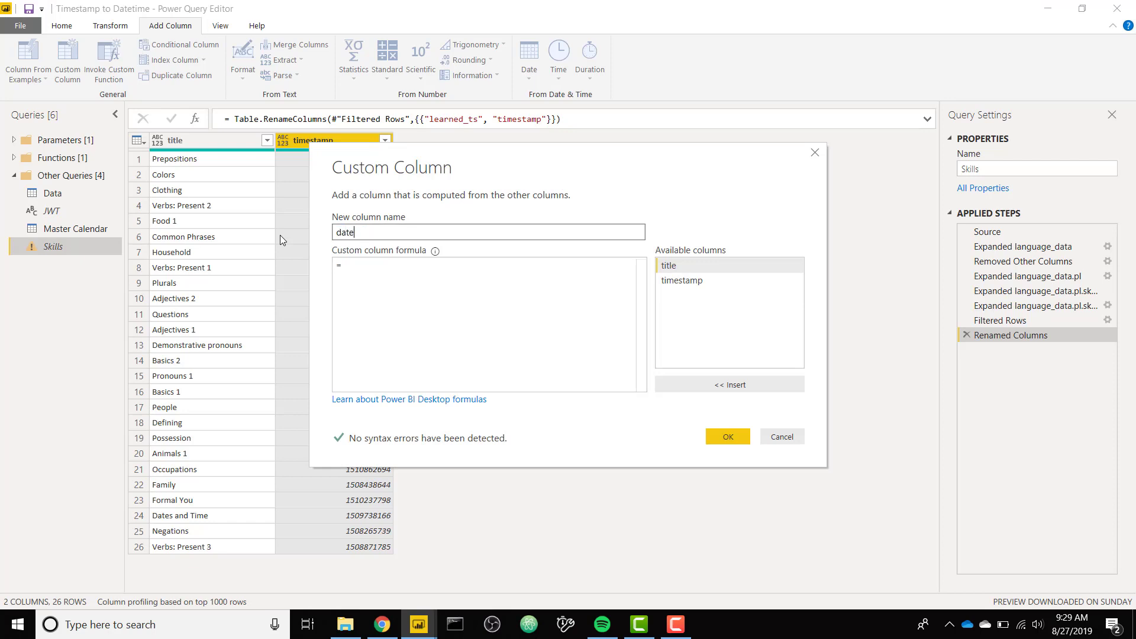
{"action": "left_click", "coordinate": [418, 279]}
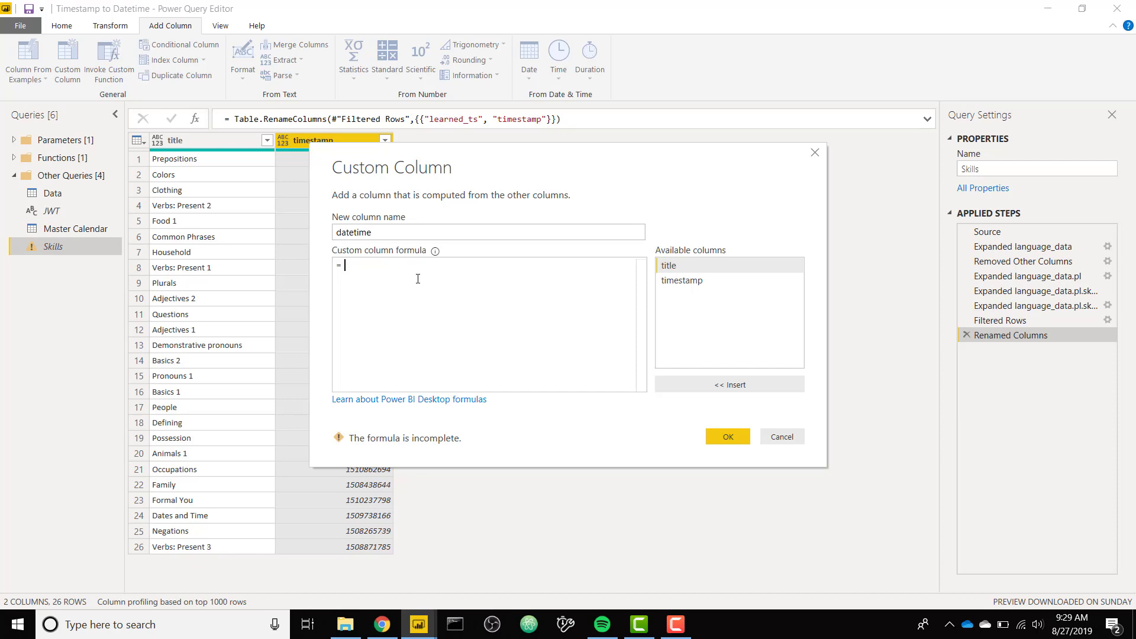
{"action": "type", "text": "#datetime"}
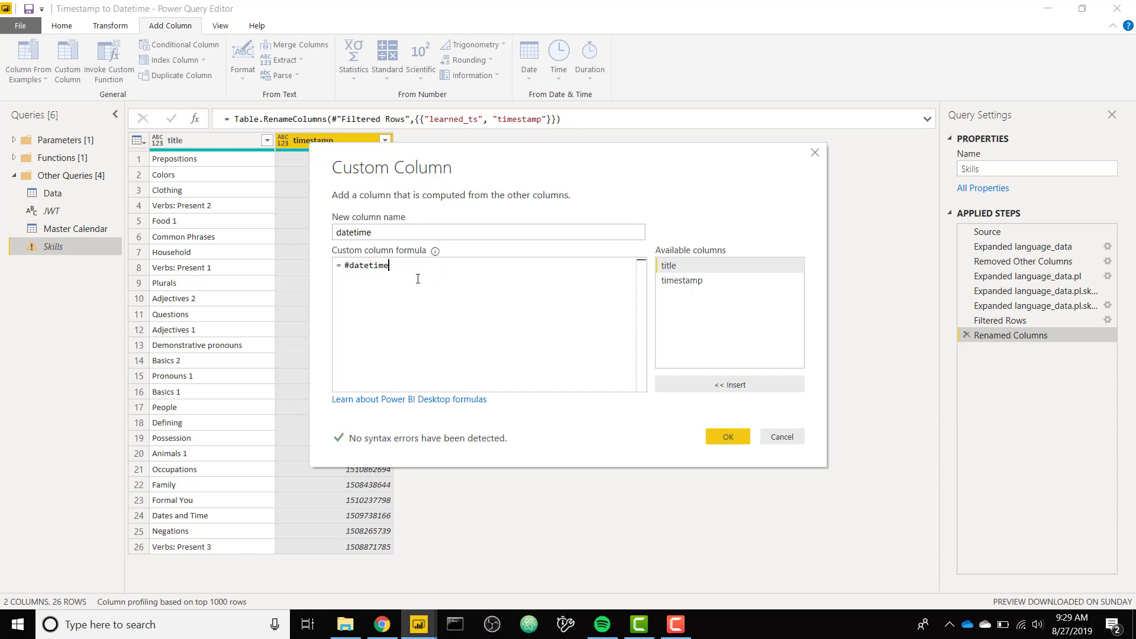
{"action": "type", "text": "("}
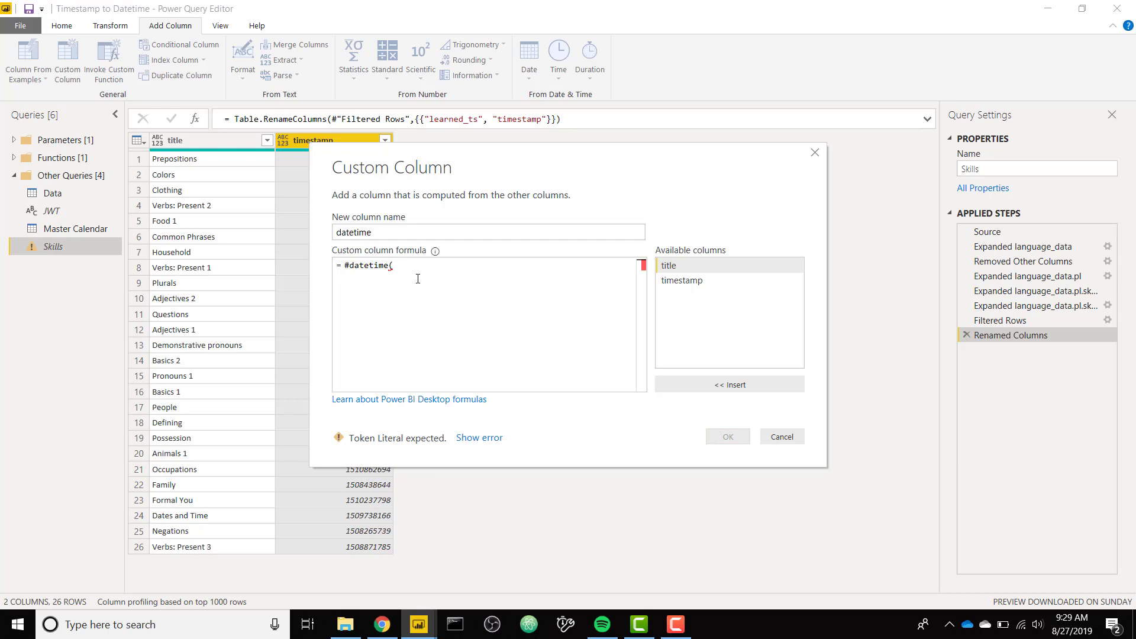
{"action": "type", "text": "1970"}
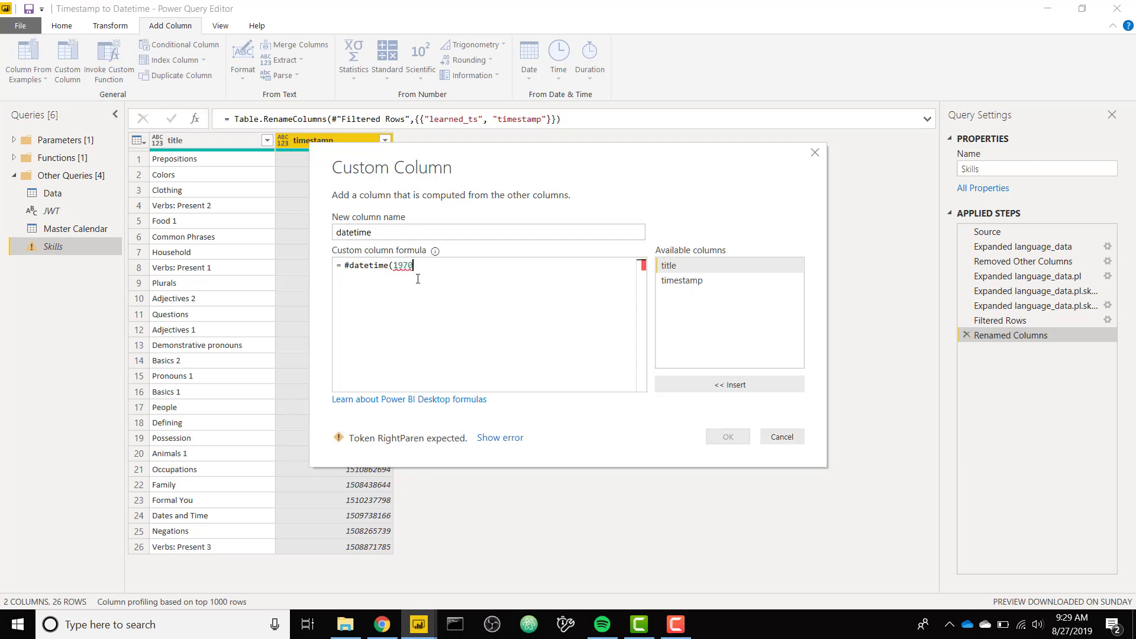
{"action": "type", "text": ",1,1,0,0,0)"}
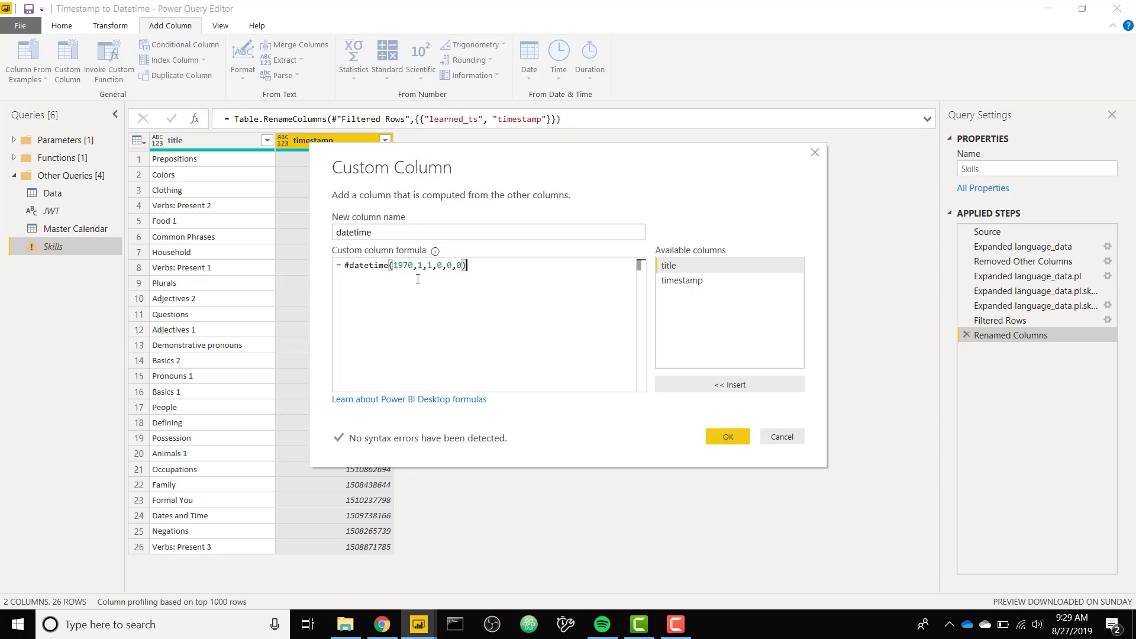
{"action": "left_click", "coordinate": [728, 437]}
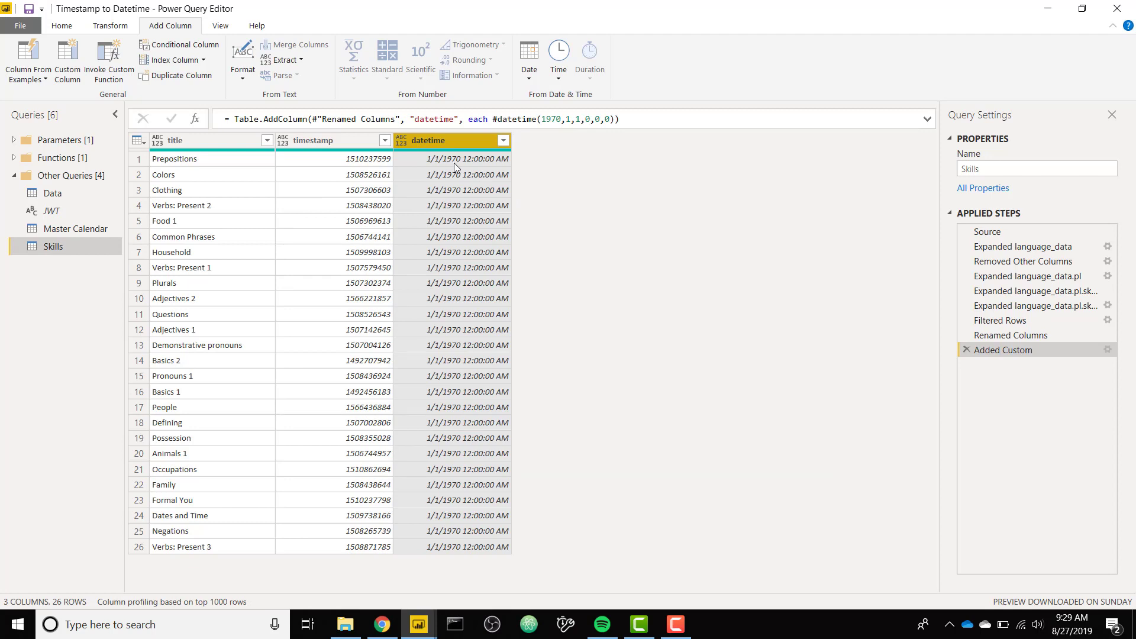
Edit the Added Custom step so the datetime formula reads #datetime(1970,1,1,0,0,0) + #duration(0,0,0,[timestamp]).
{"action": "double_click", "coordinate": [1009, 356]}
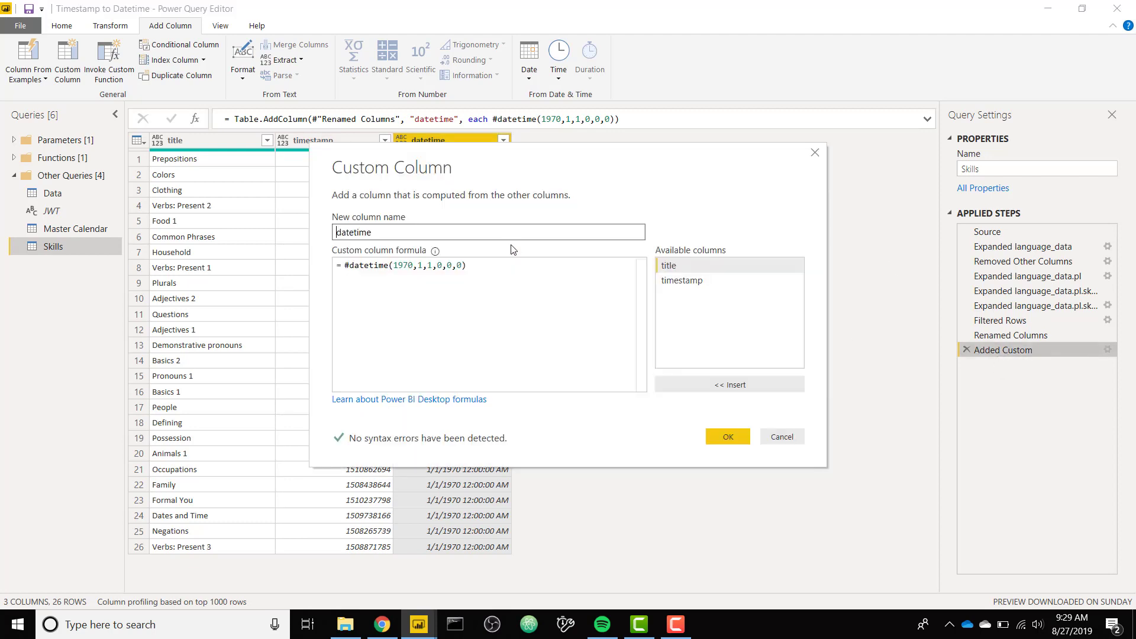
{"action": "left_click", "coordinate": [512, 276]}
{"action": "type", "text": "+ "}
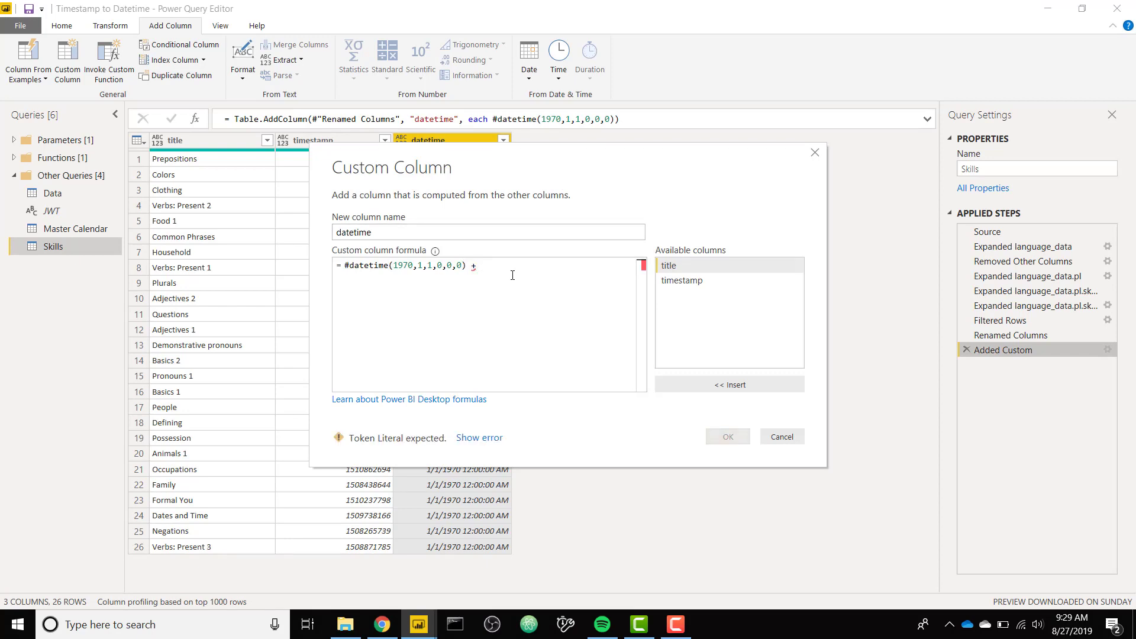
{"action": "type", "text": "#du"}
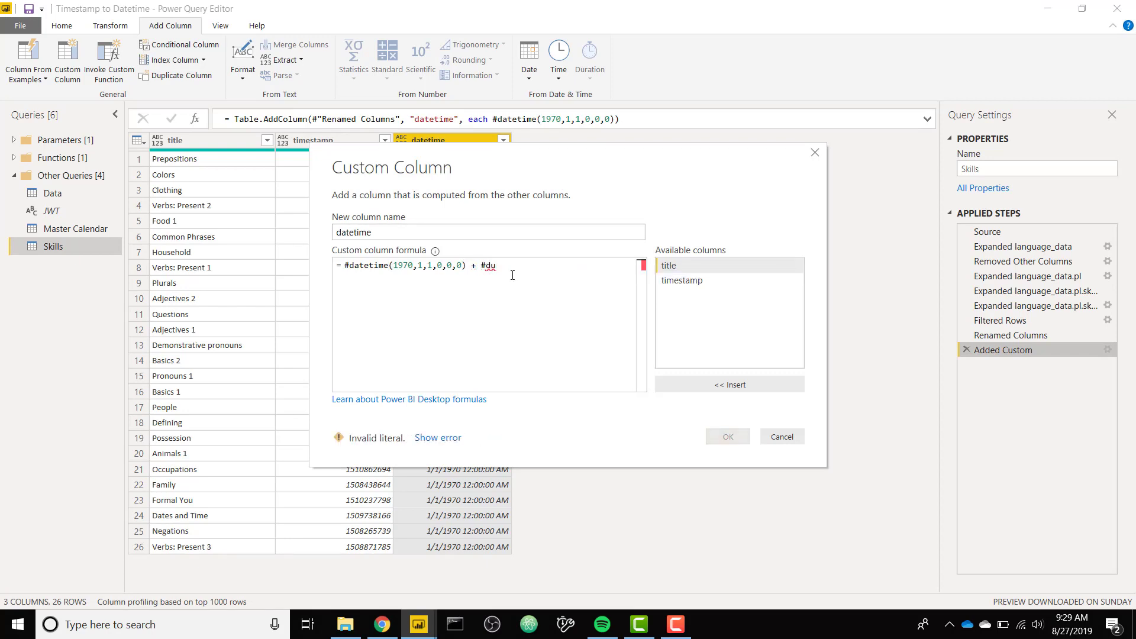
{"action": "type", "text": "ration("}
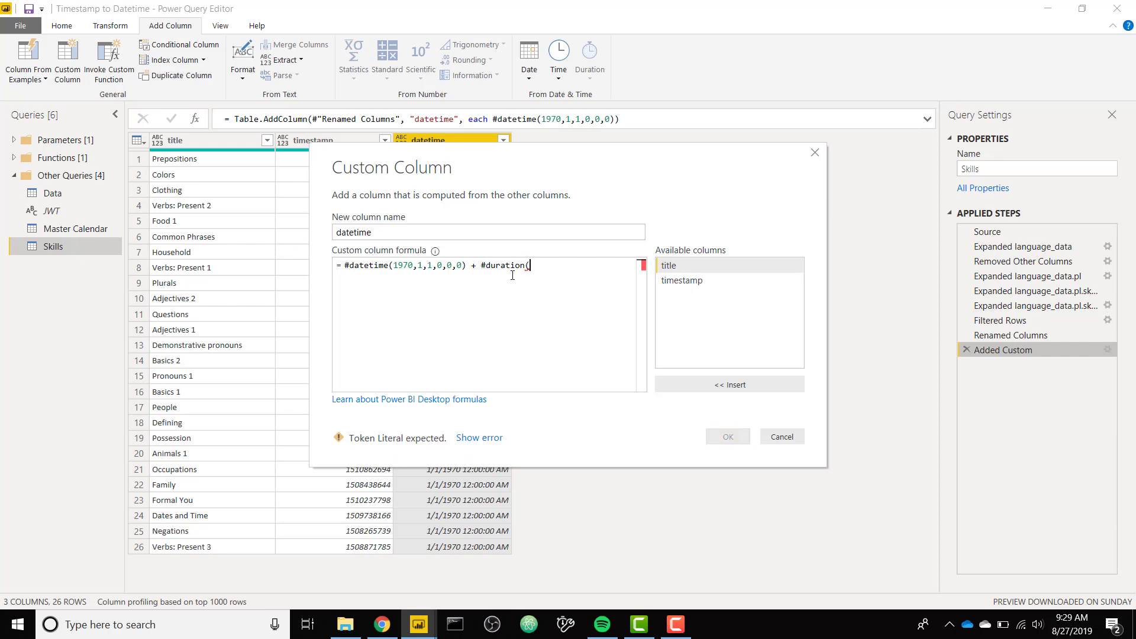
{"action": "type", "text": "0"}
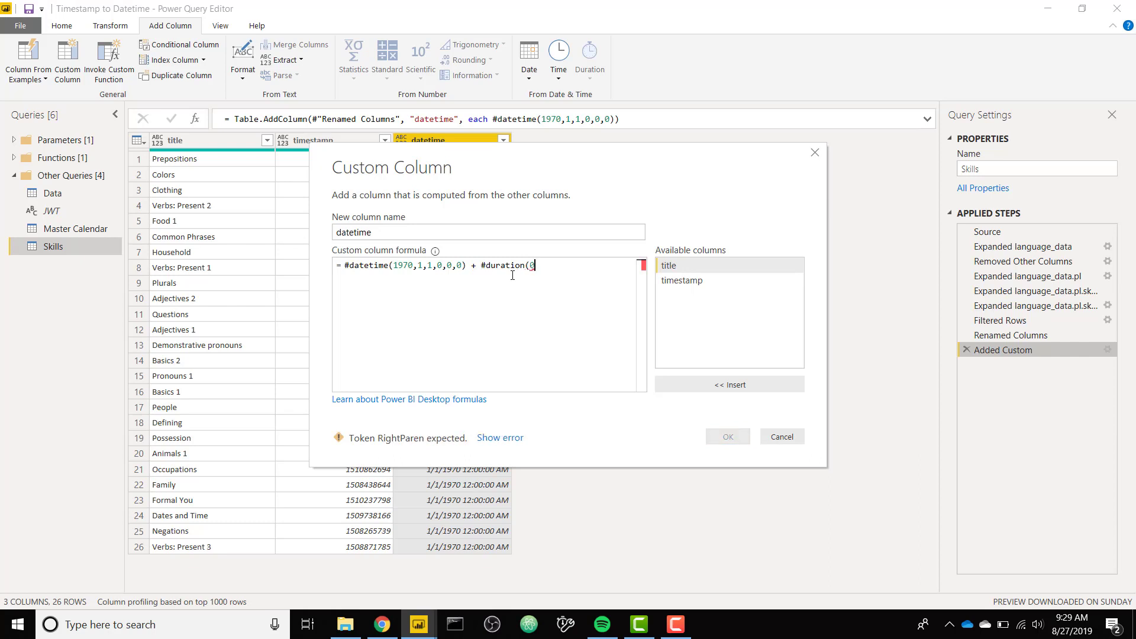
{"action": "type", "text": ",0,0,"}
{"action": "double_click", "coordinate": [686, 284]}
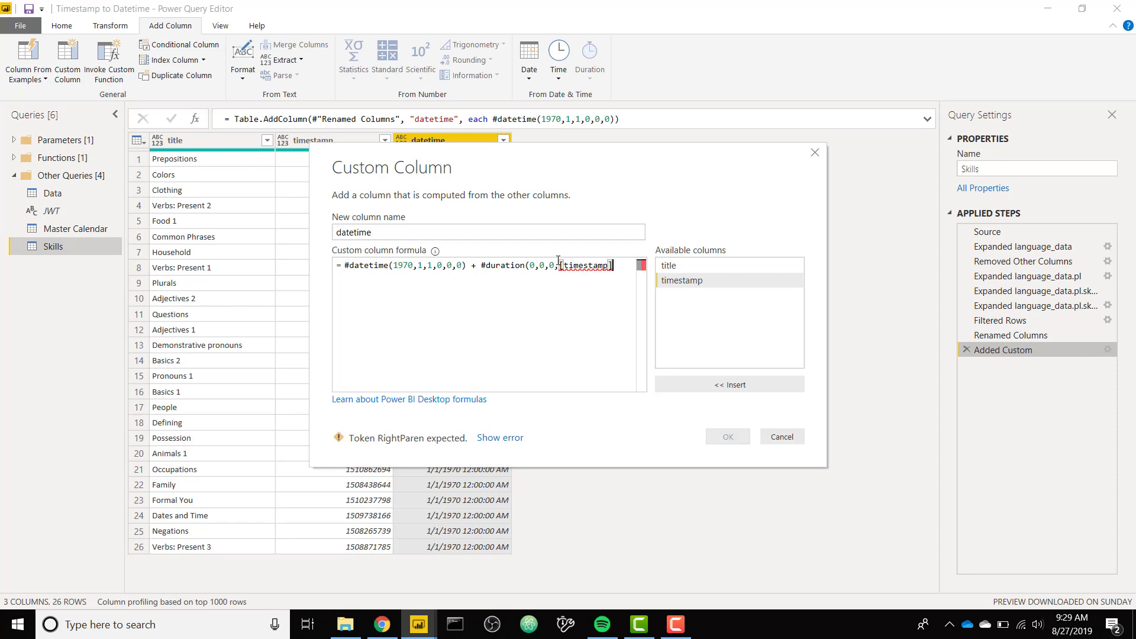
{"action": "type", "text": ")"}
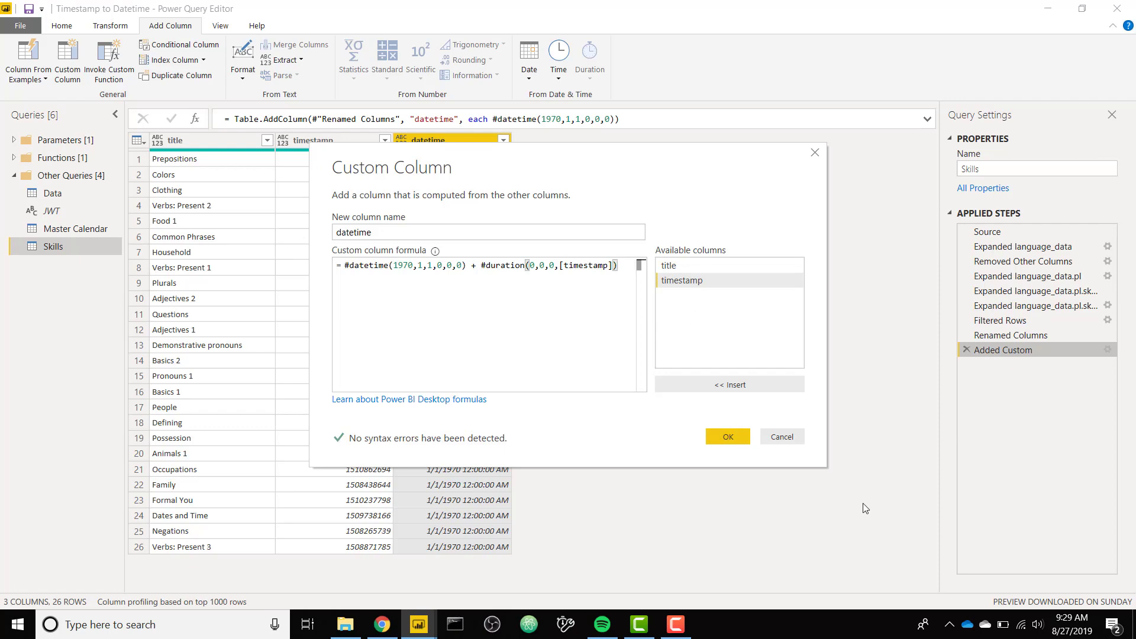
{"action": "left_click", "coordinate": [729, 436]}
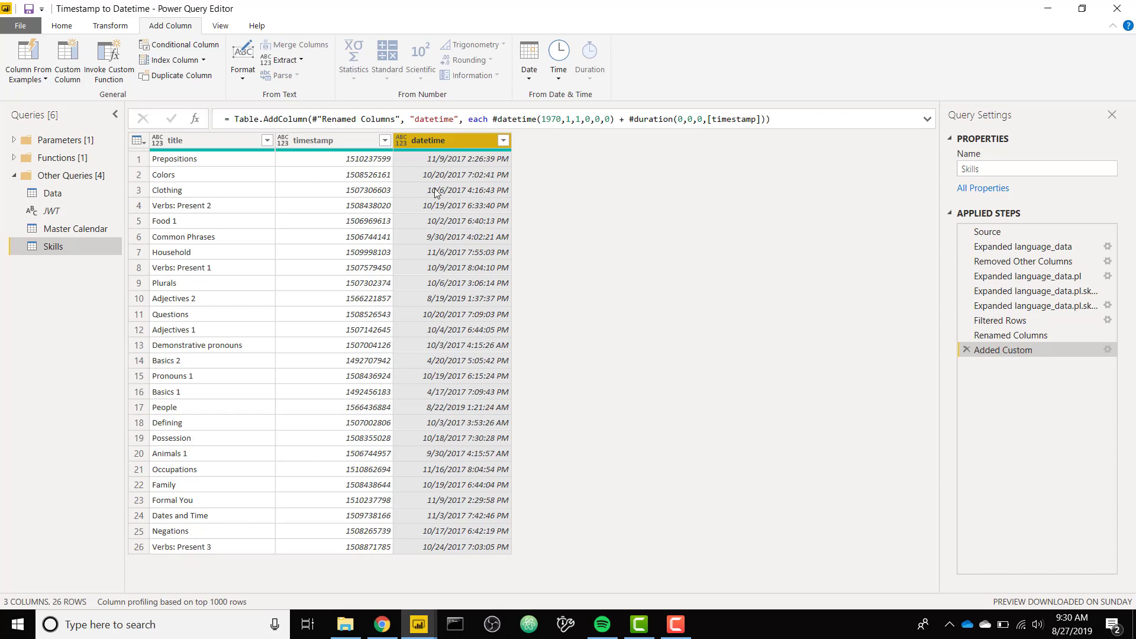
Compare the timestamp and datetime values of the first row, Prepositions, in the Skills query.
{"action": "left_click", "coordinate": [359, 159]}
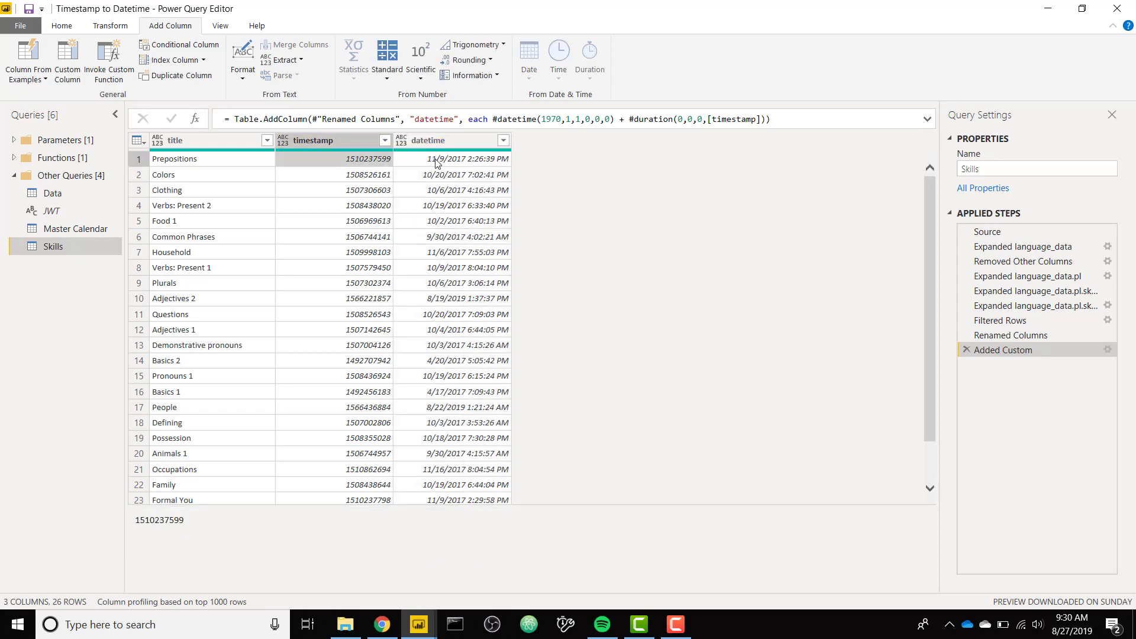
{"action": "left_click", "coordinate": [436, 160]}
{"action": "left_click", "coordinate": [364, 162]}
{"action": "left_click", "coordinate": [455, 167]}
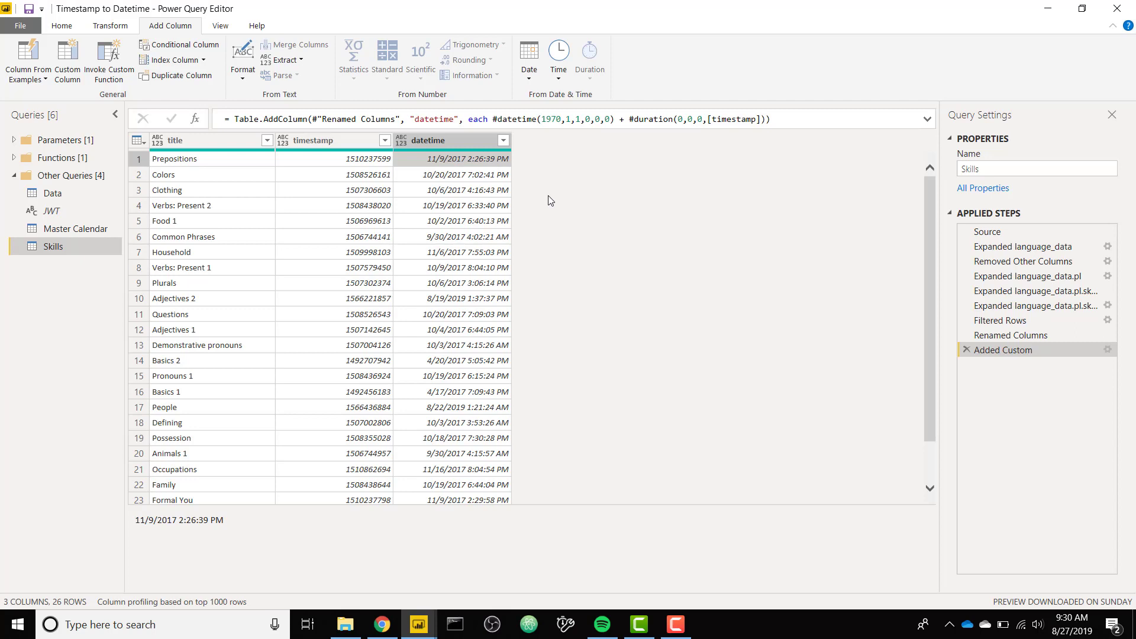
{"action": "left_click", "coordinate": [360, 158]}
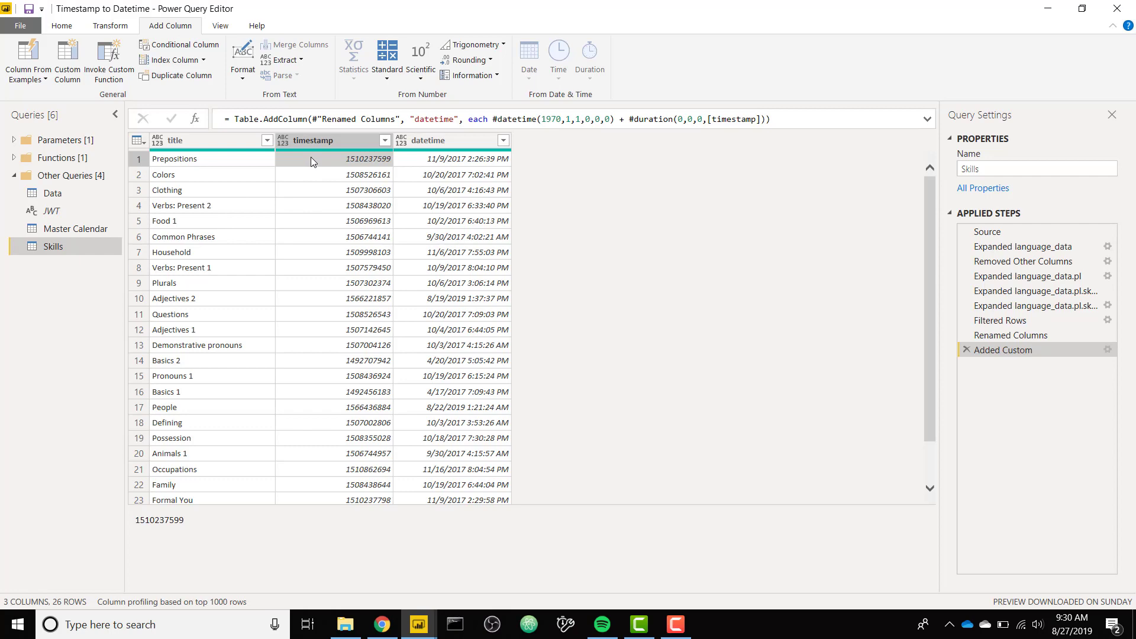
In the Master Calendar query, check the first row's full timestamp and start a custom column named datetime.
{"action": "left_click", "coordinate": [87, 228]}
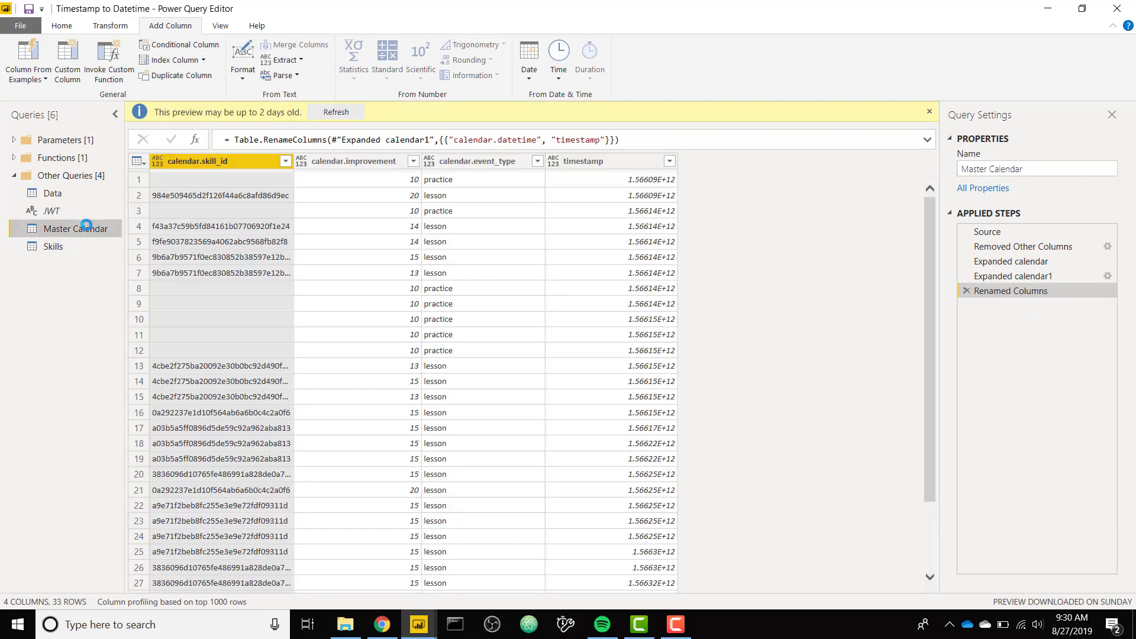
{"action": "left_click", "coordinate": [641, 180]}
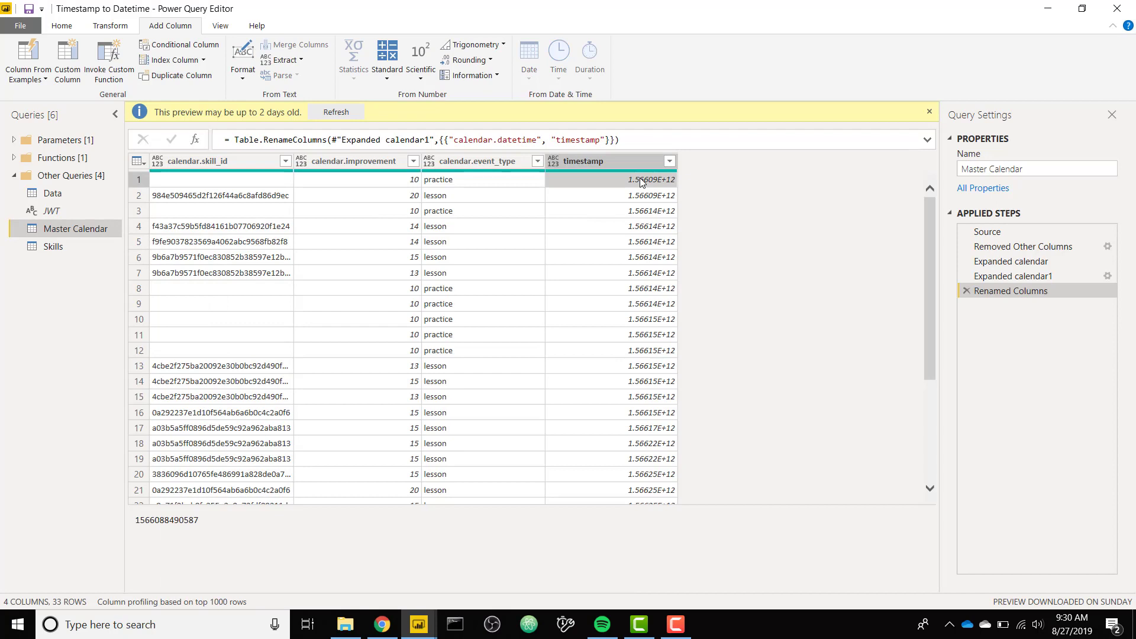
{"action": "left_click", "coordinate": [69, 63]}
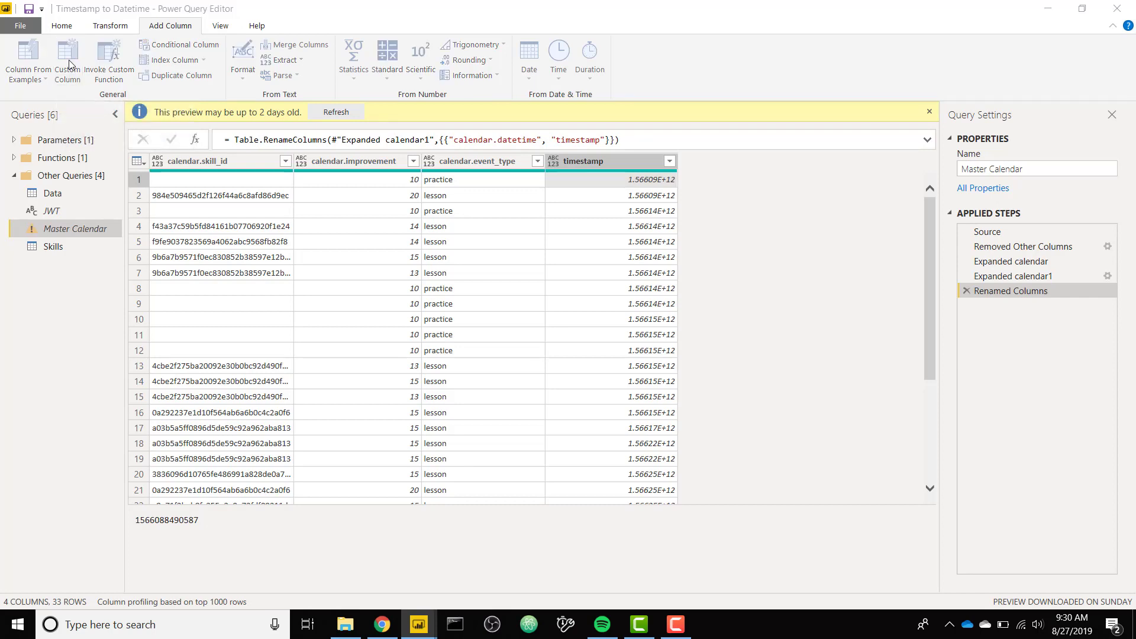
{"action": "type", "text": "d"}
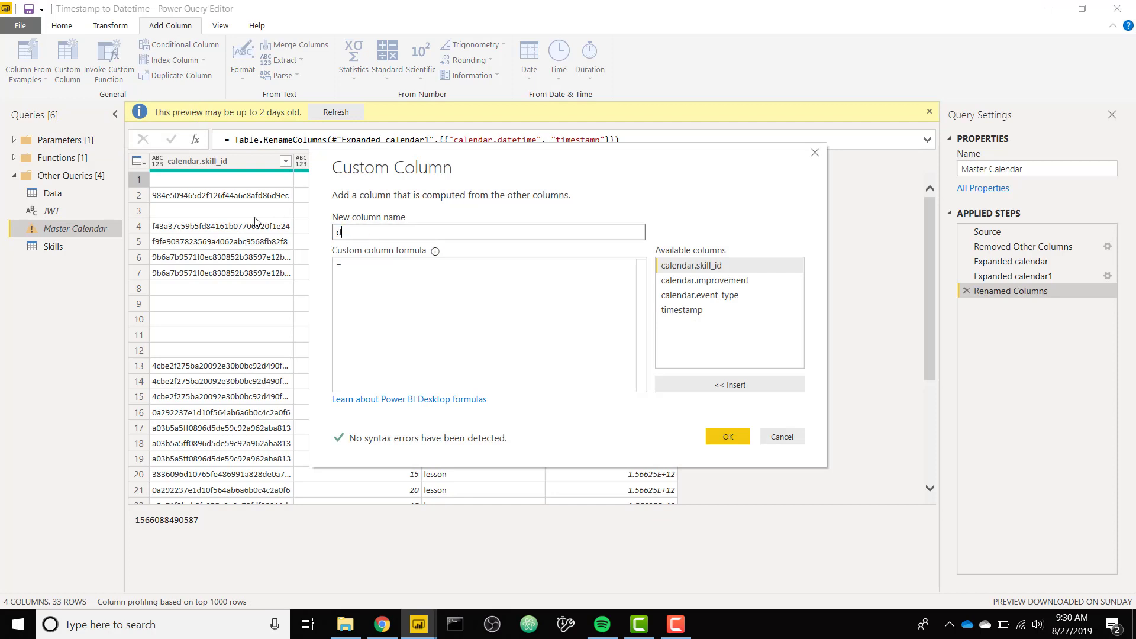
{"action": "type", "text": "atetime"}
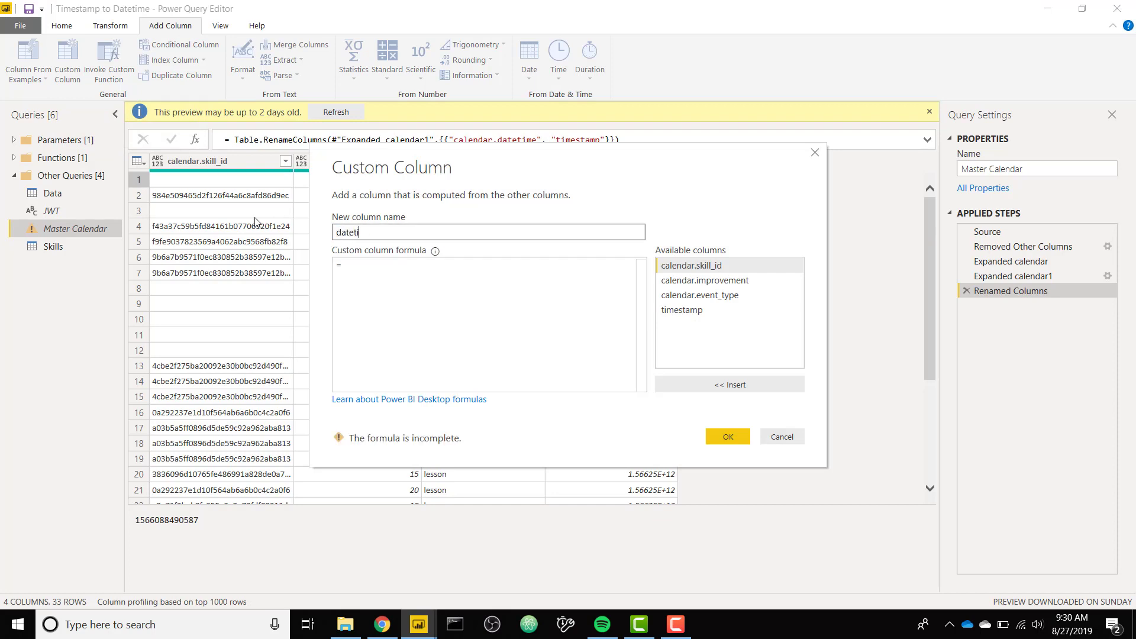
Begin the custom column formula with the epoch start #datetime(1970,1,1,0,0,0).
{"action": "left_click", "coordinate": [376, 293]}
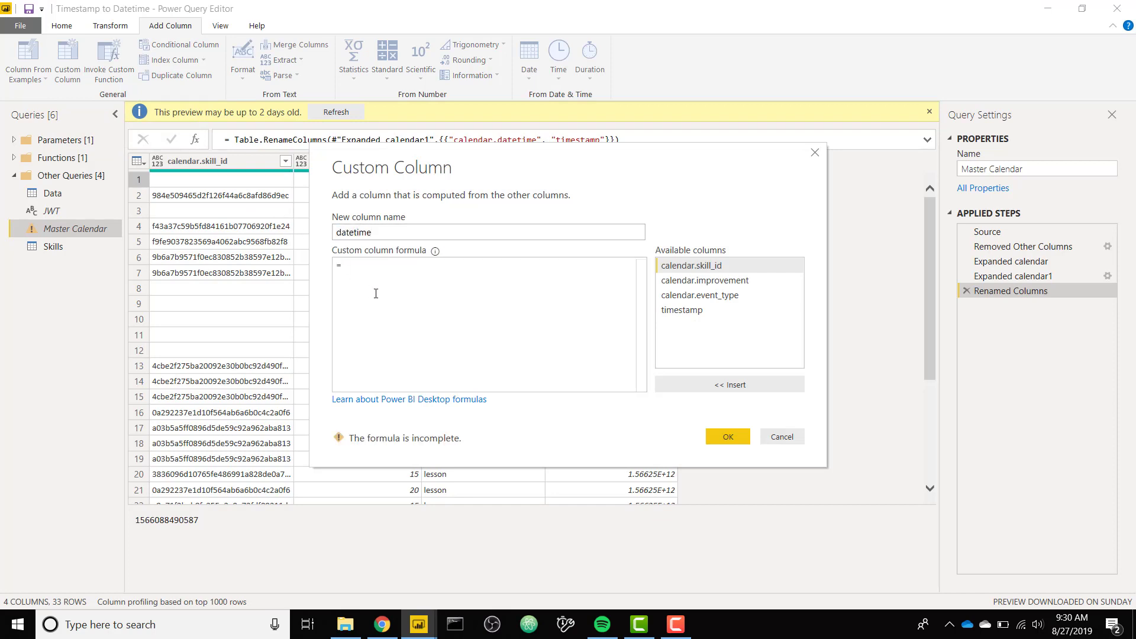
{"action": "type", "text": "#datea"}
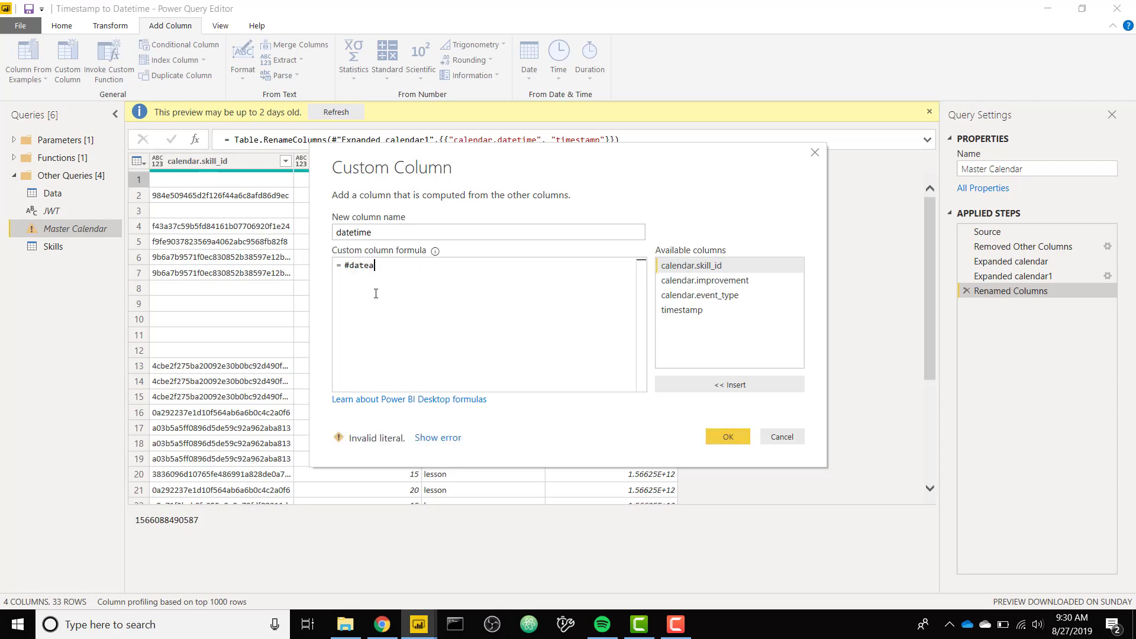
{"action": "key", "text": "BackSpace"}
{"action": "type", "text": "time(1"}
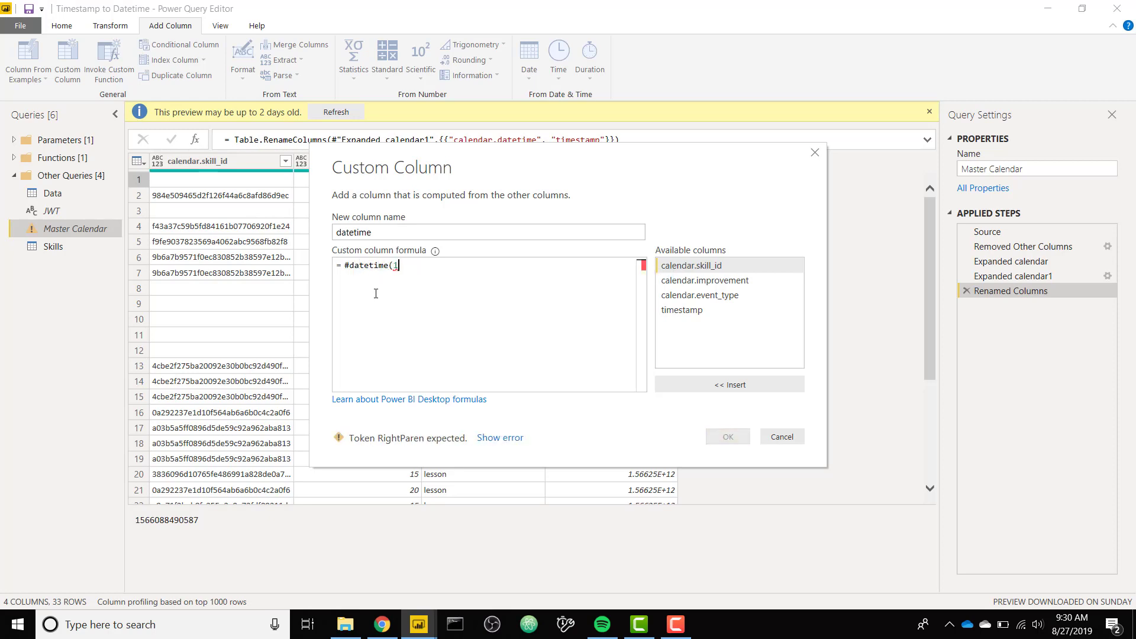
{"action": "type", "text": "970,1,1,0,0,0)"}
{"action": "key", "text": "BackSpace"}
{"action": "type", "text": ")"}
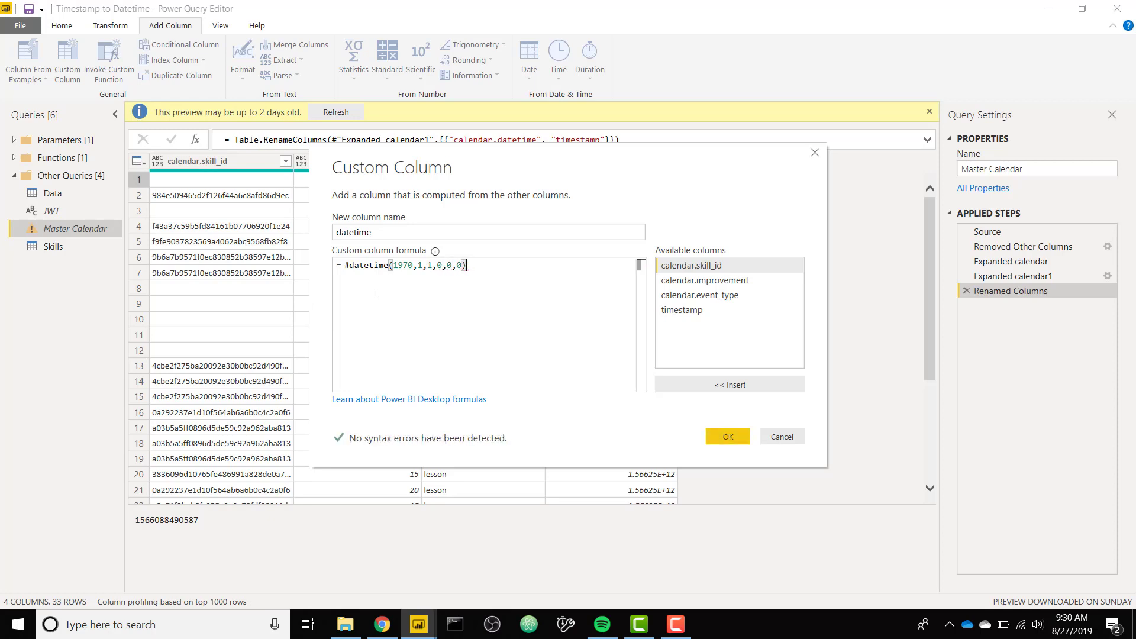
Append + #duration(0,0,0,[timestamp]/1000) to the formula, create the datetime column and review its rows.
{"action": "type", "text": " + #d"}
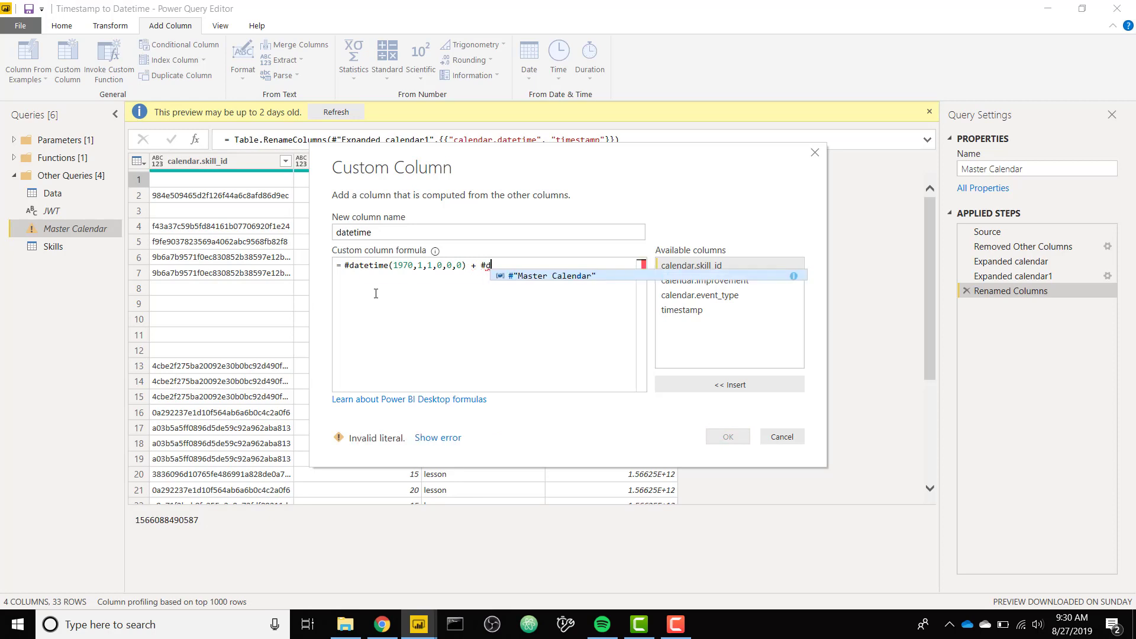
{"action": "type", "text": "uration(0,0,0,"}
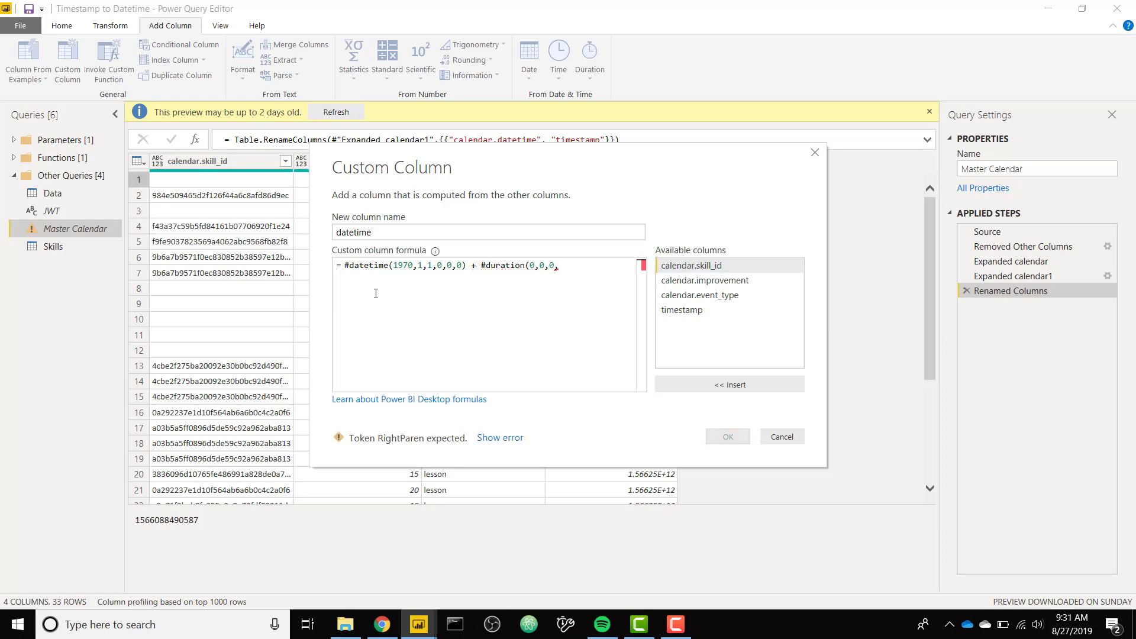
{"action": "double_click", "coordinate": [698, 310]}
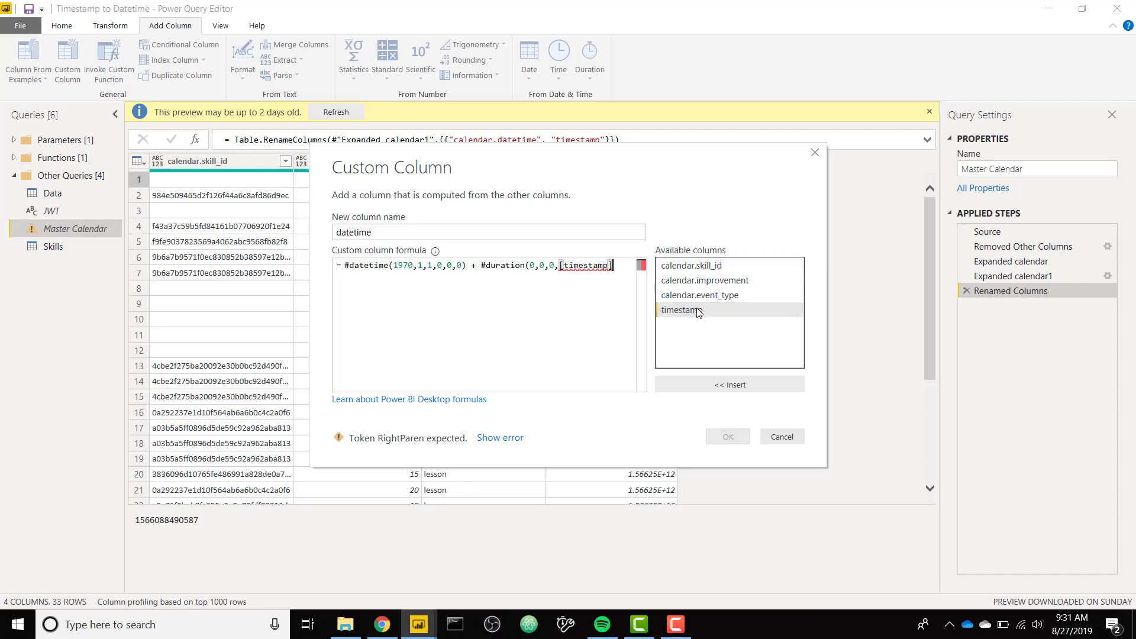
{"action": "type", "text": "/1000)"}
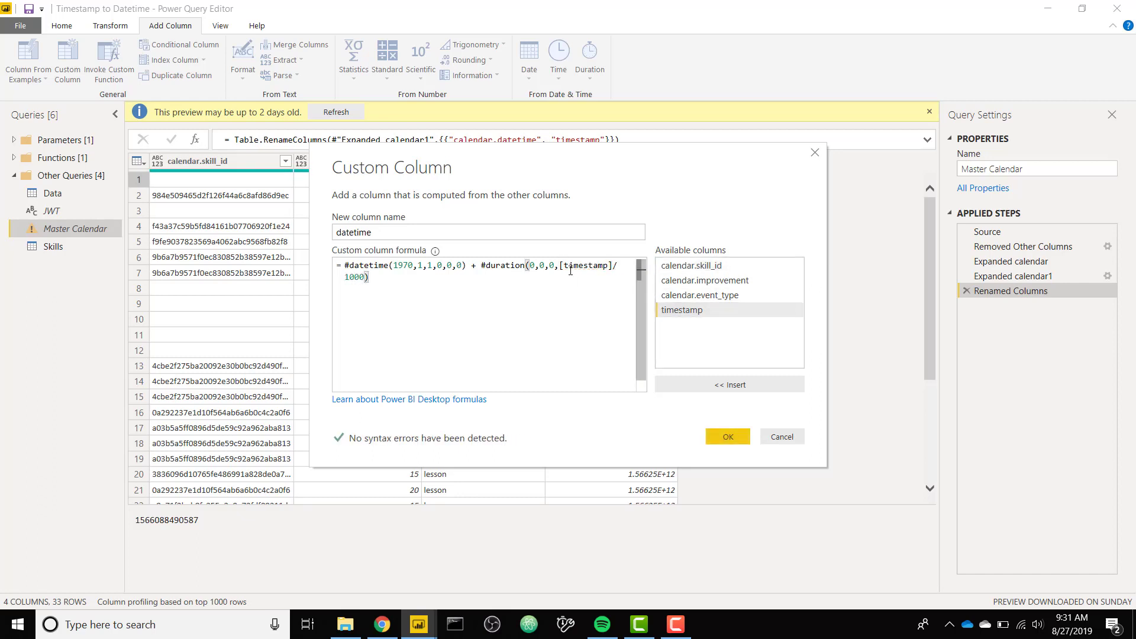
{"action": "left_click_drag", "start_coordinate": [633, 154], "coordinate": [664, 219]}
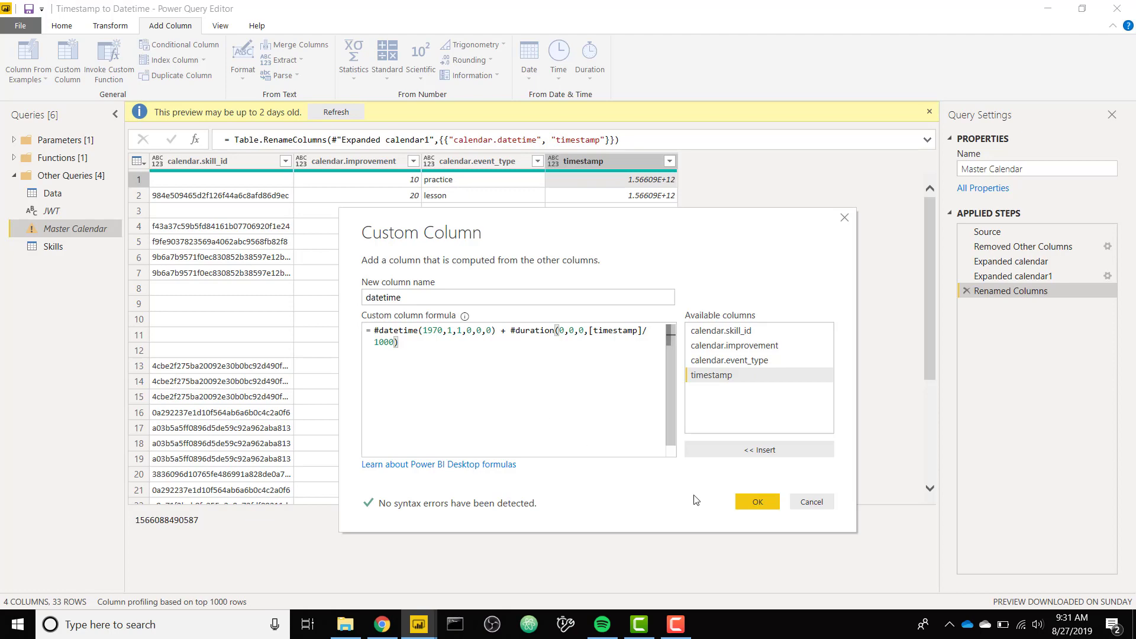
{"action": "left_click", "coordinate": [762, 502]}
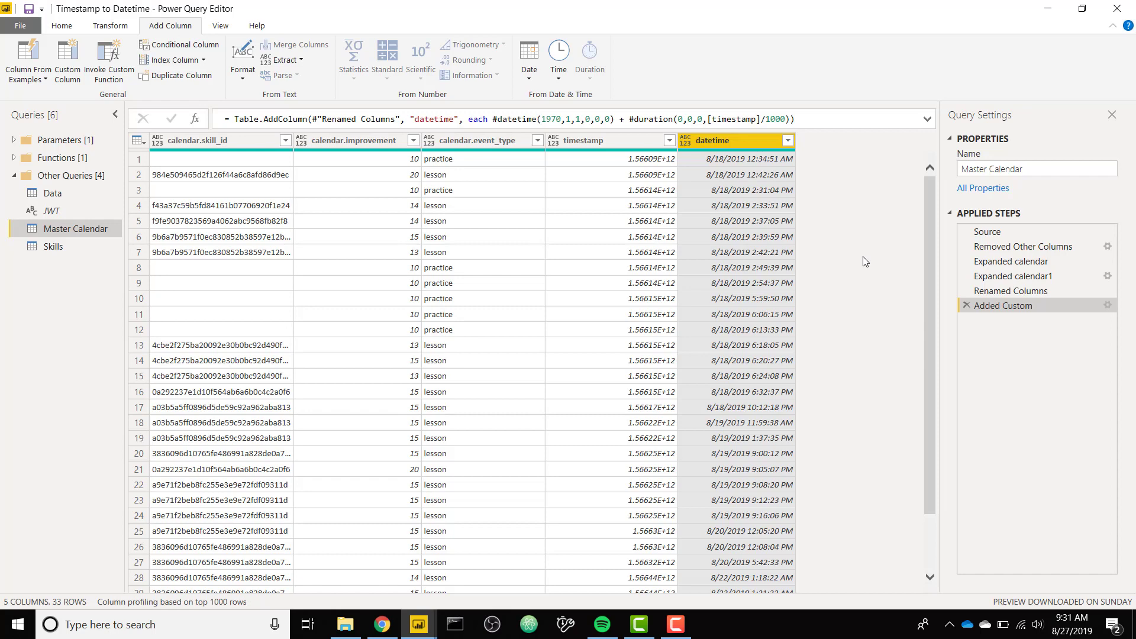
{"action": "scroll", "coordinate": [866, 262], "scroll_direction": "down", "scroll_amount": 3}
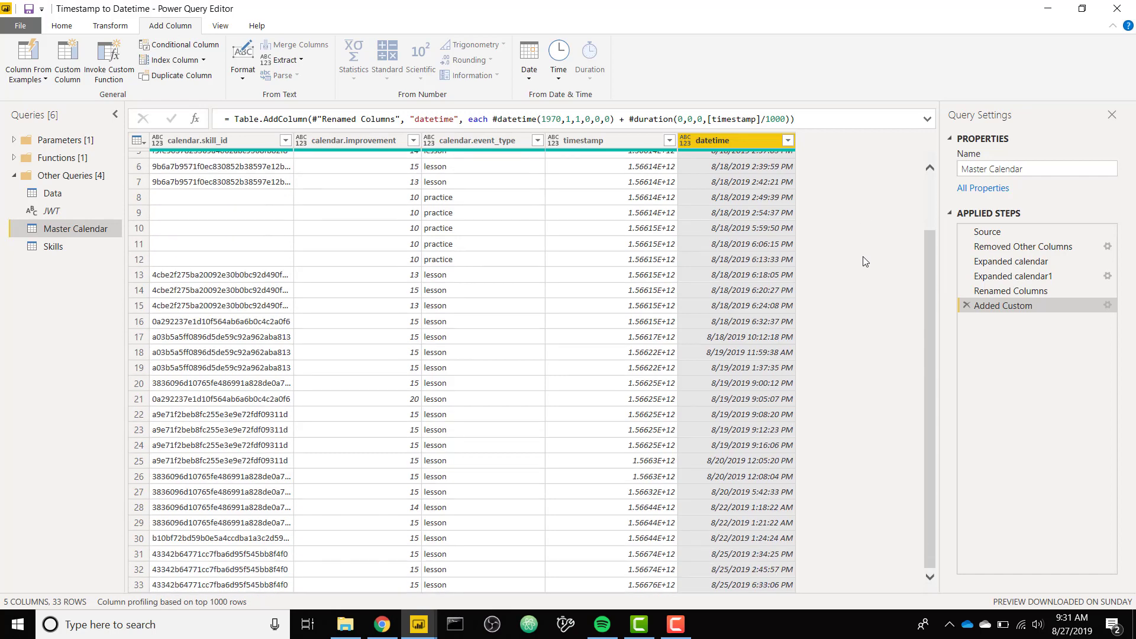